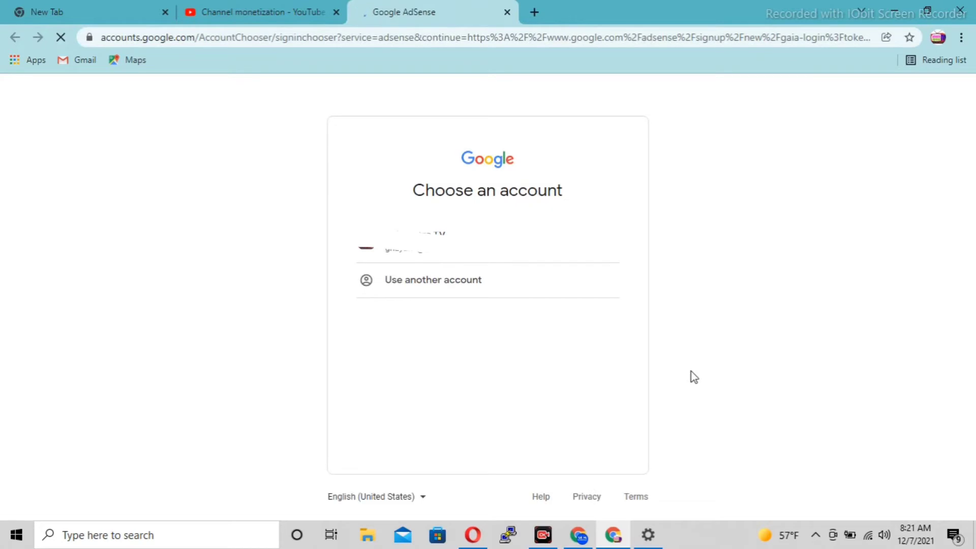
Add the channel's other Google account to the AdSense sign-in account chooser.
click(421, 280)
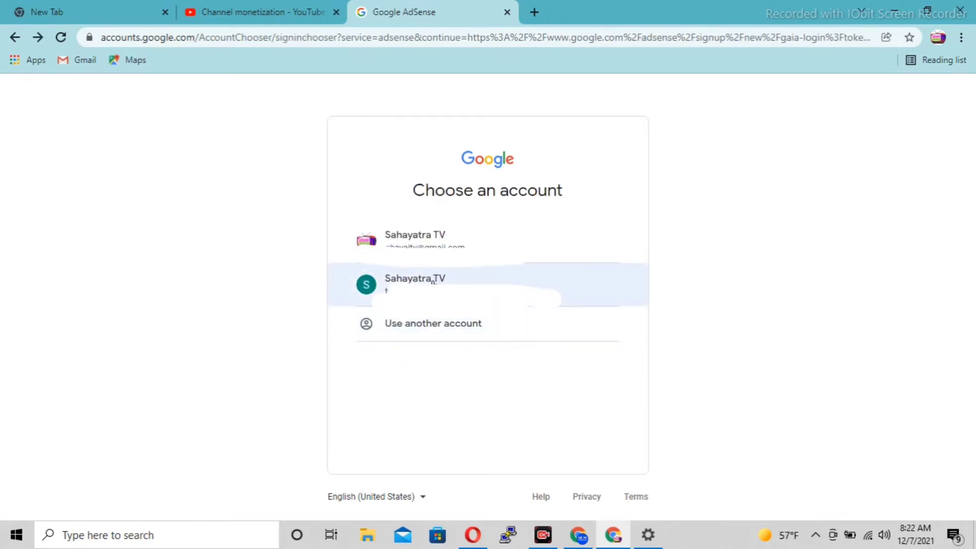
Continue with the channel's account and opt in to customized help and performance suggestions.
click(432, 281)
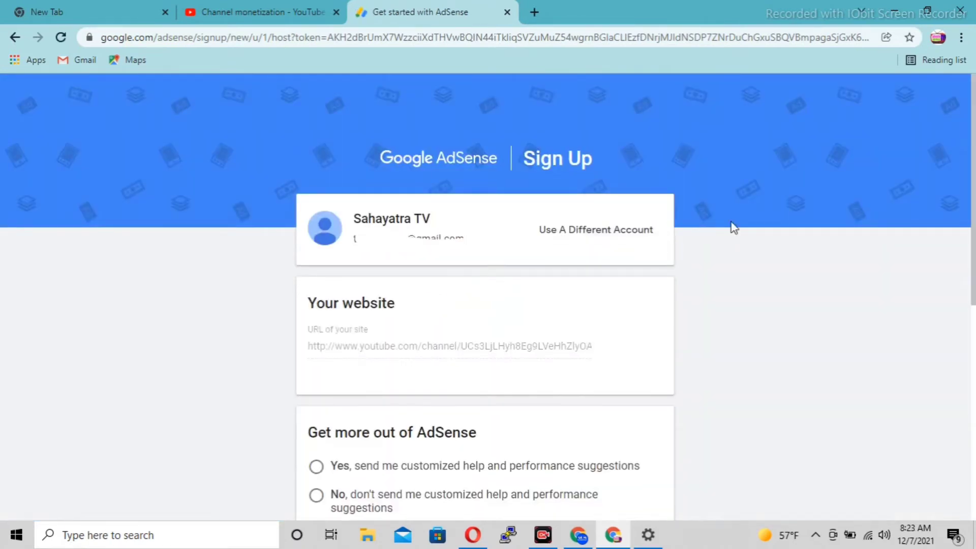
scroll(975, 249, down, 3)
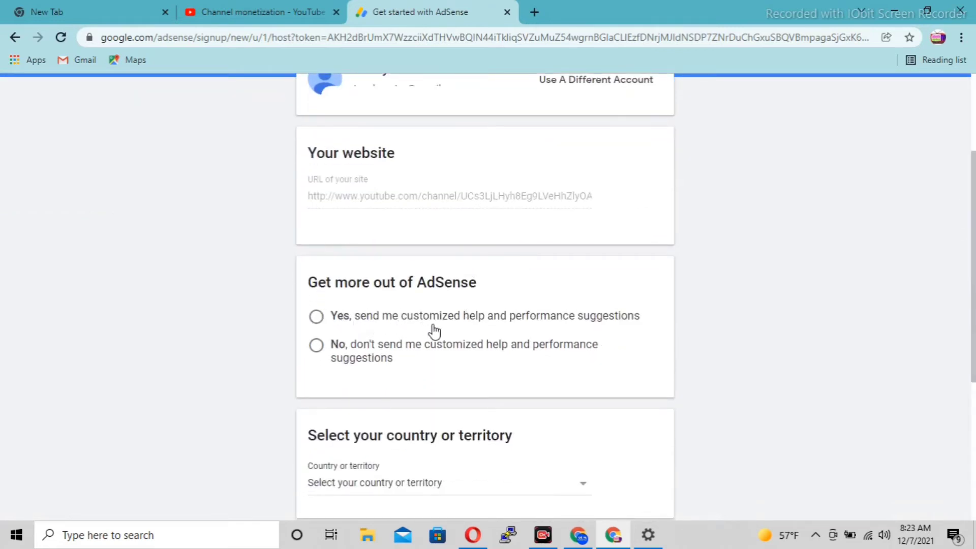
click(316, 317)
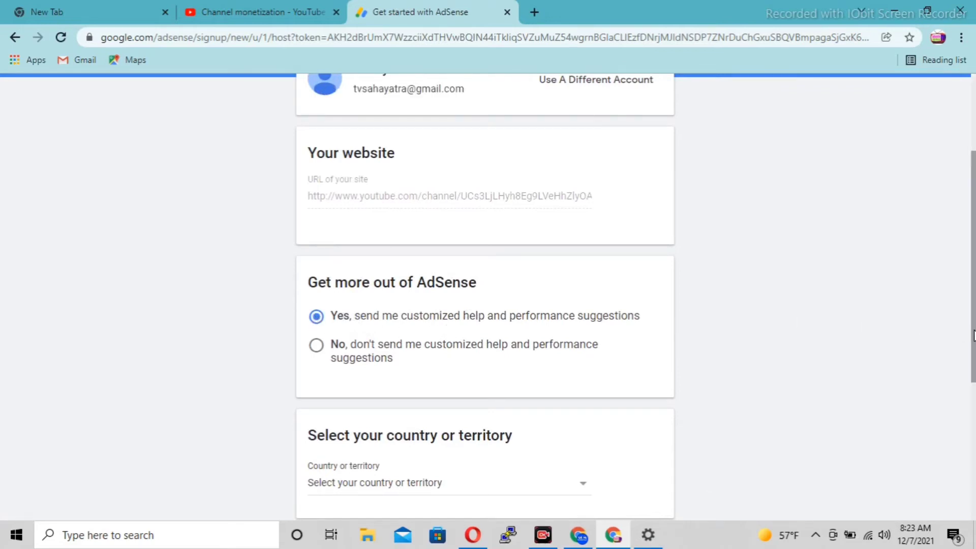
Set the country or territory to Nepal.
scroll(974, 335, down, 1)
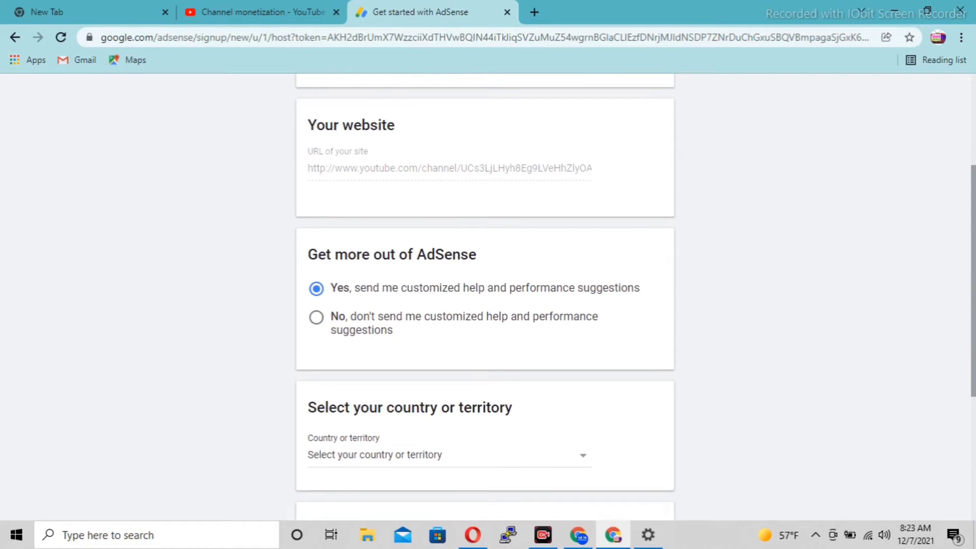
scroll(974, 375, down, 2)
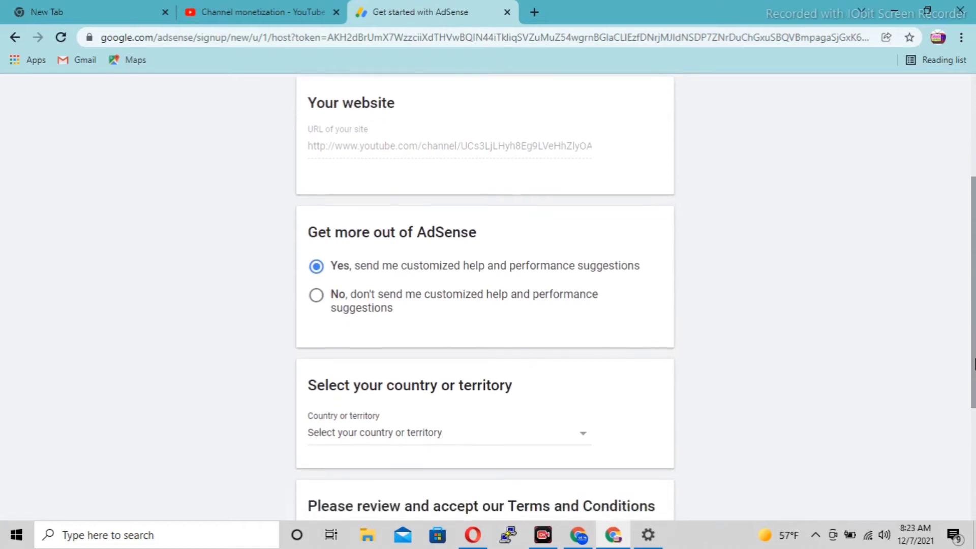
scroll(974, 374, down, 1)
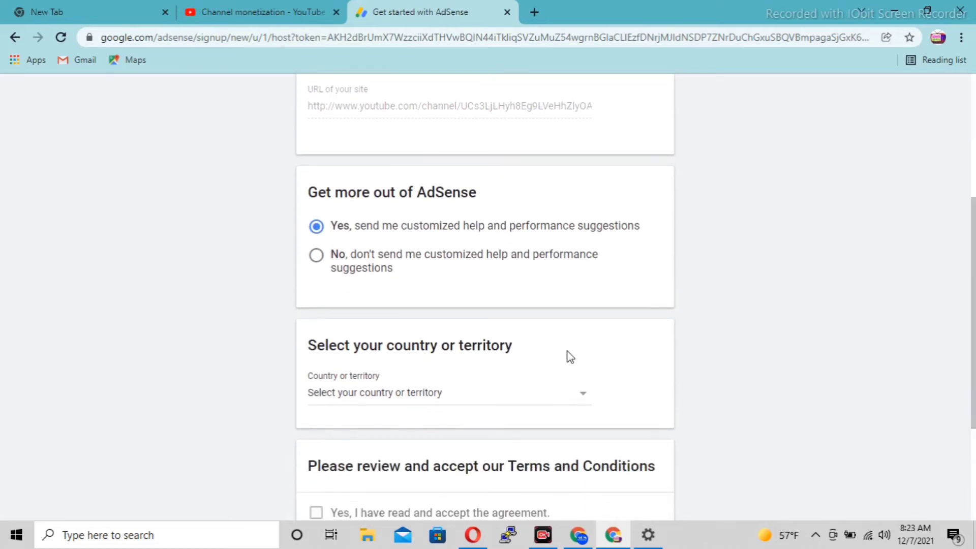
click(523, 400)
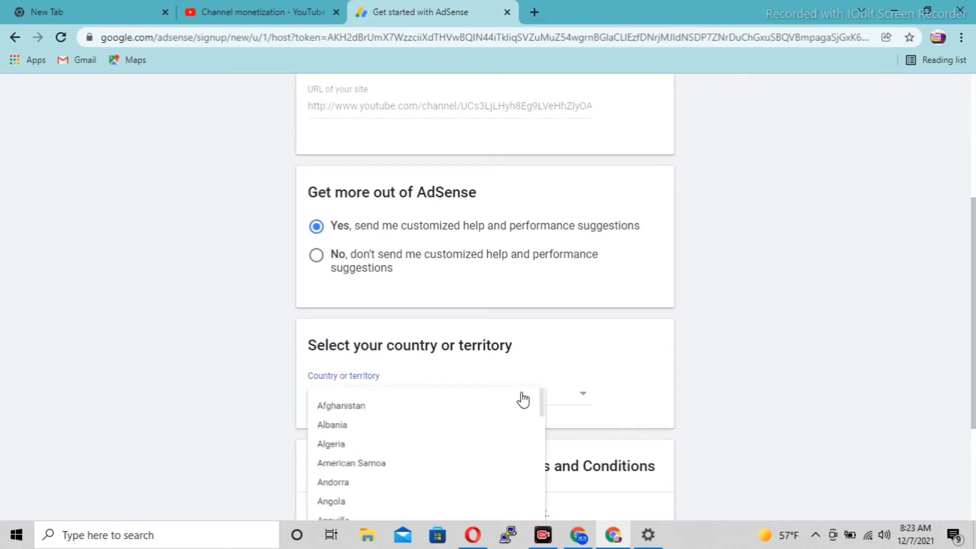
scroll(523, 400, down, 15)
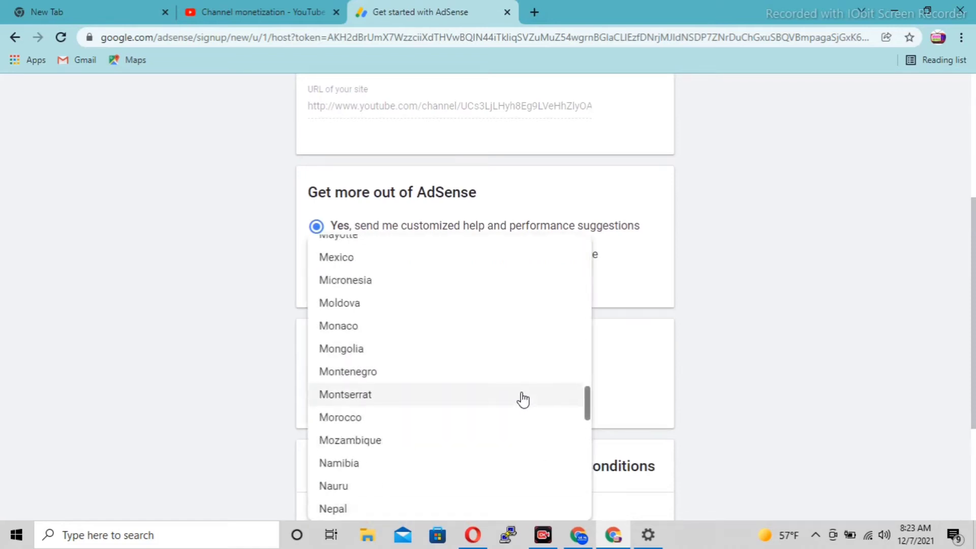
key(n)
key(e)
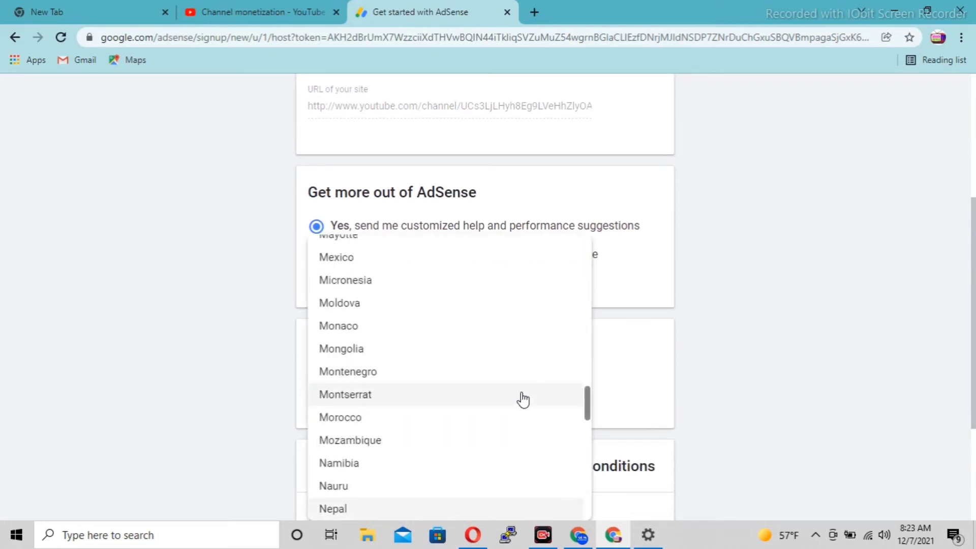
click(333, 509)
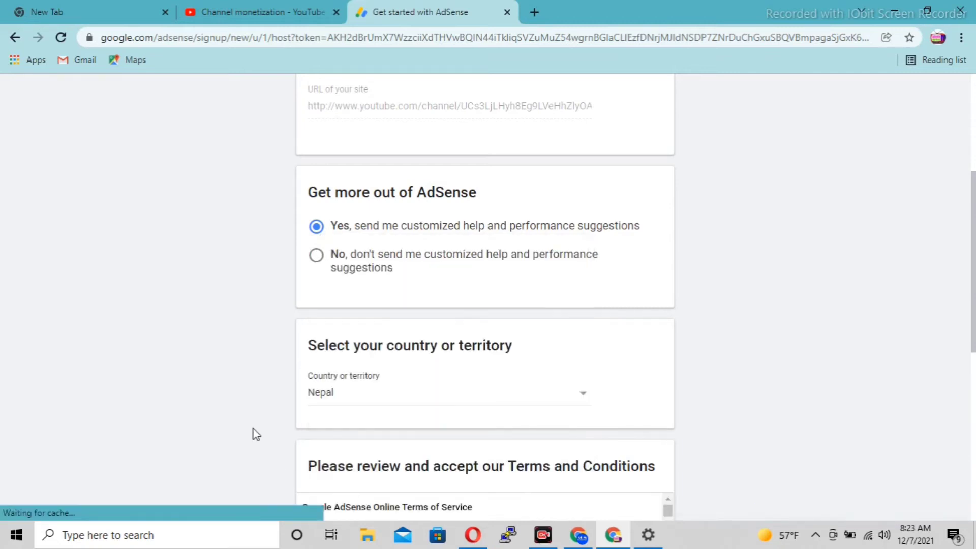
Read through and accept the AdSense terms, then create the account.
scroll(253, 428, down, 1)
scroll(253, 429, down, 4)
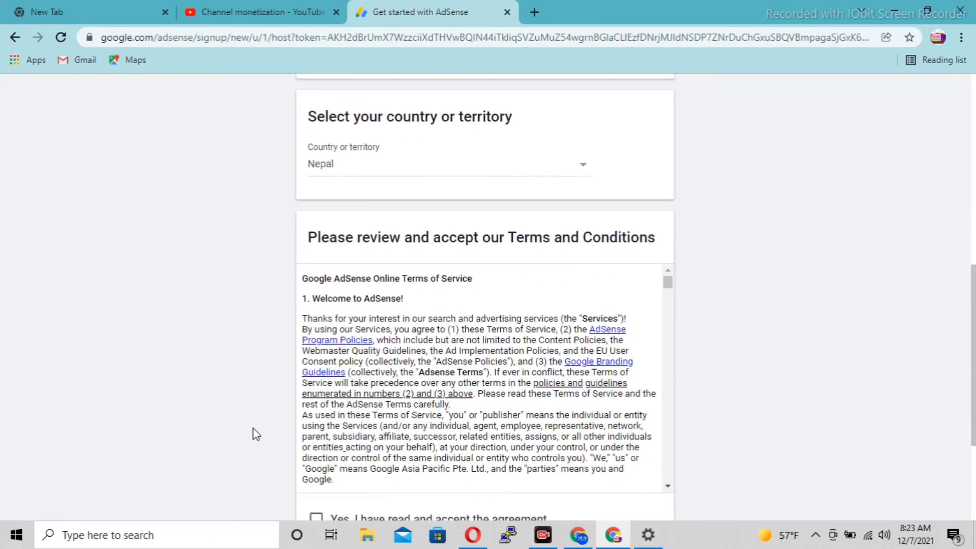
scroll(253, 428, down, 2)
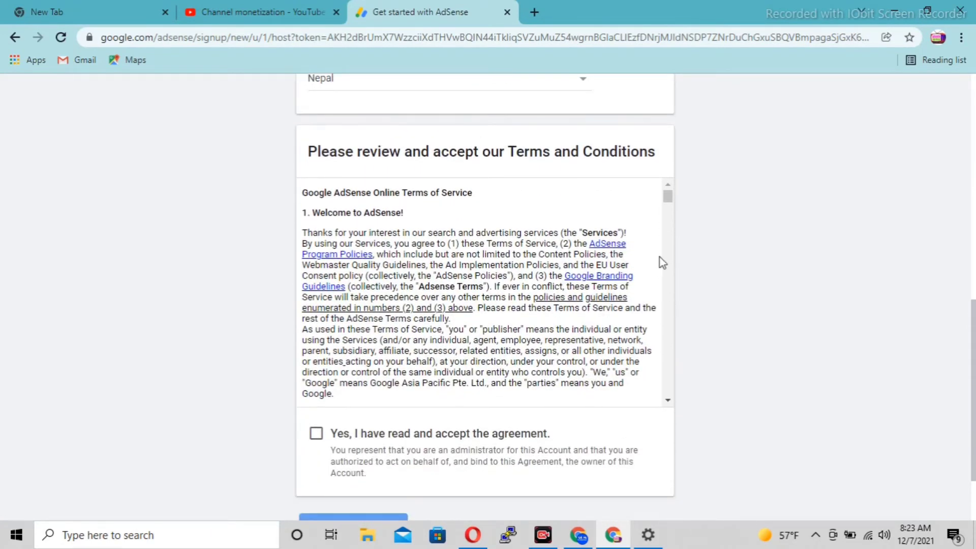
drag(672, 203, 671, 252)
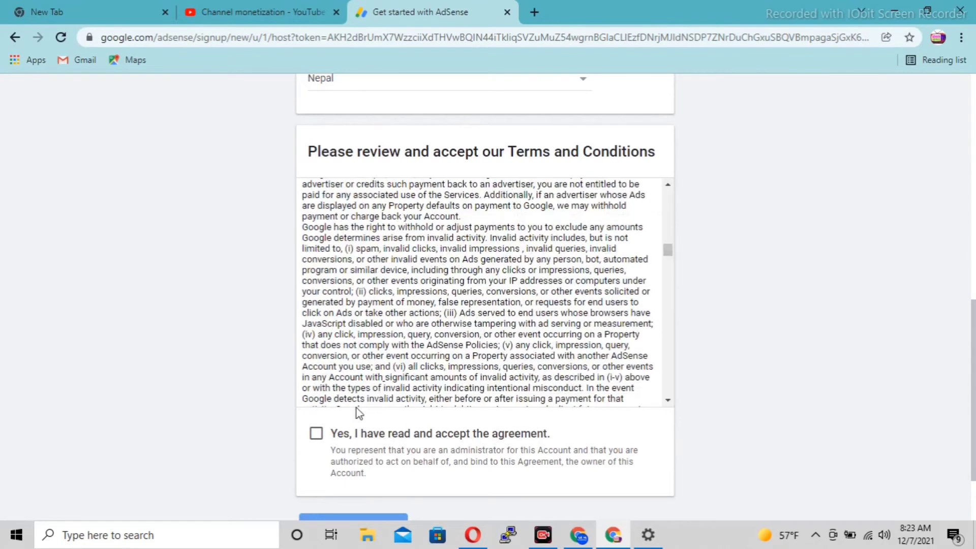
click(317, 435)
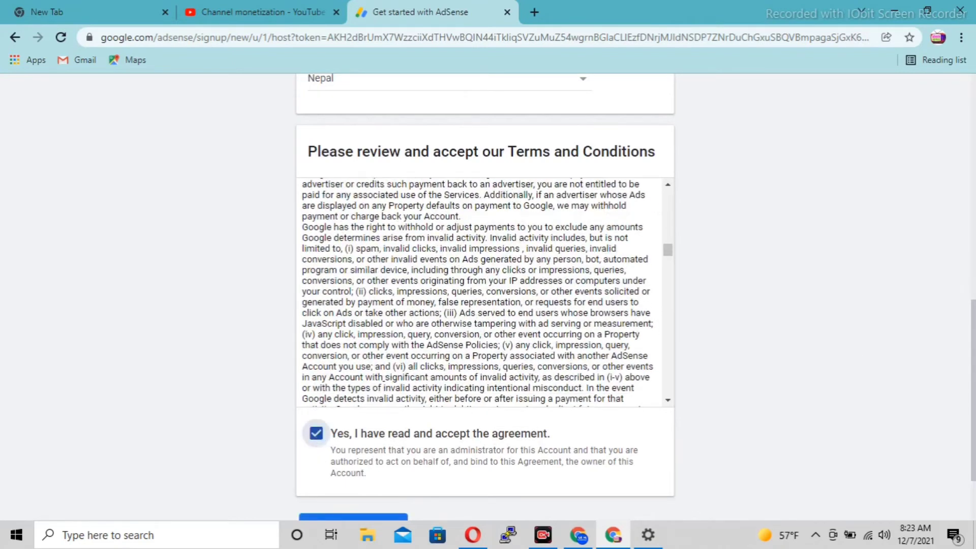
drag(973, 313, 966, 345)
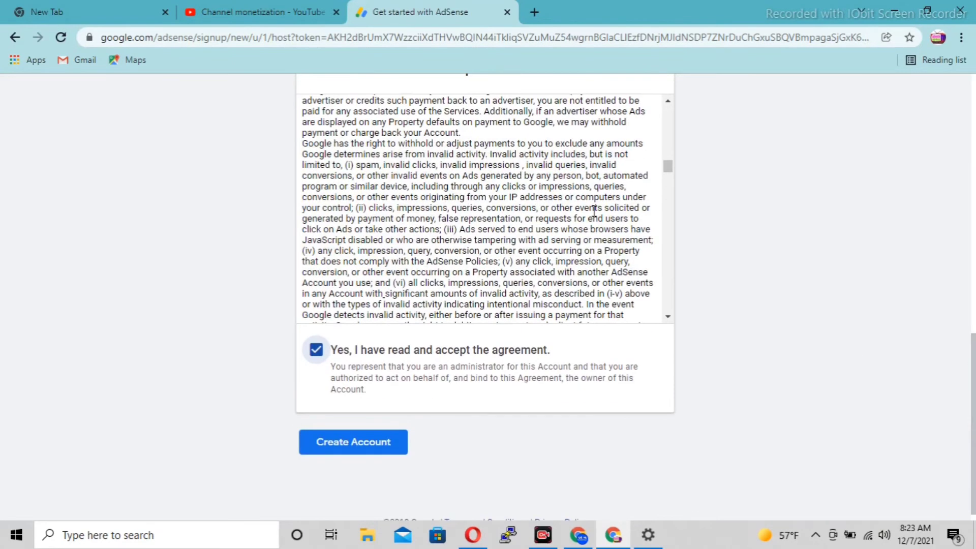
drag(665, 166, 657, 342)
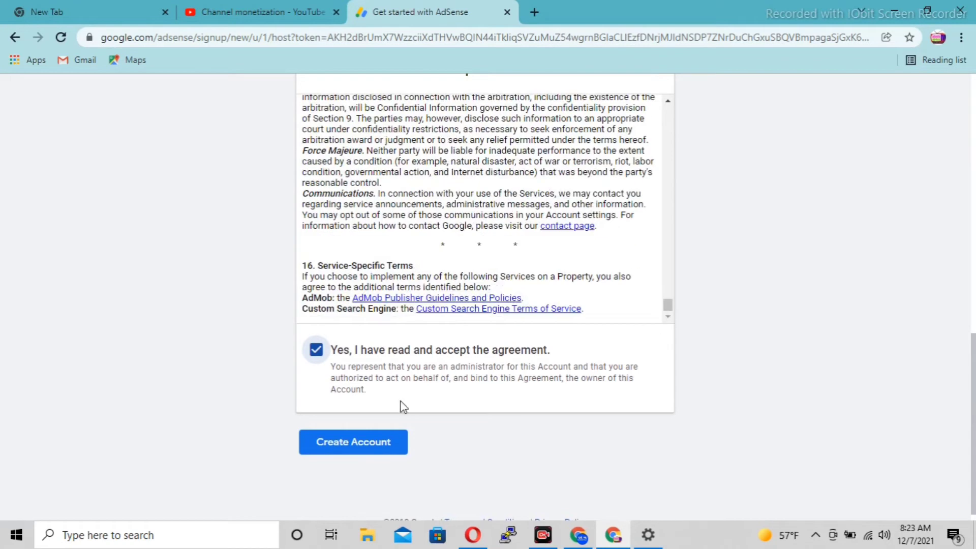
click(352, 446)
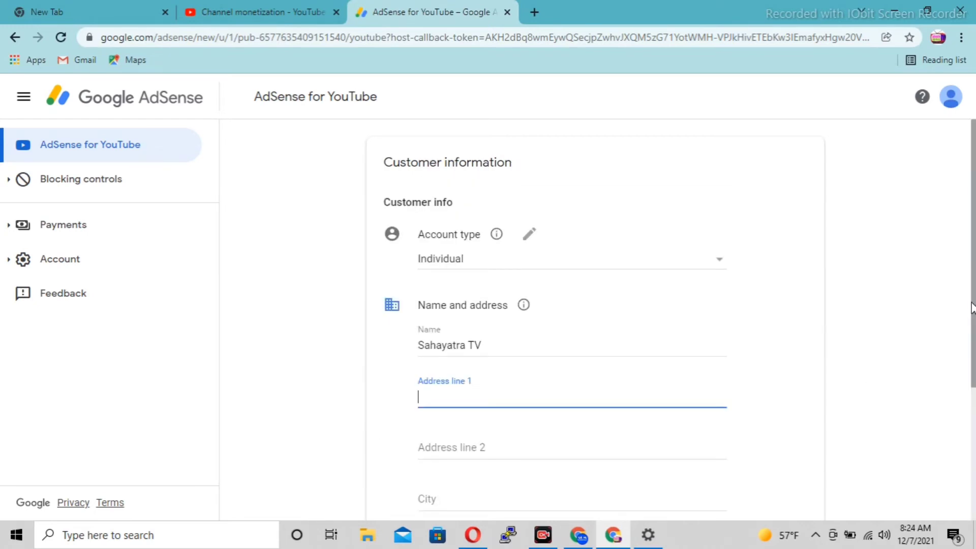
Enter the ward and house number details in the address line.
drag(972, 307, 972, 356)
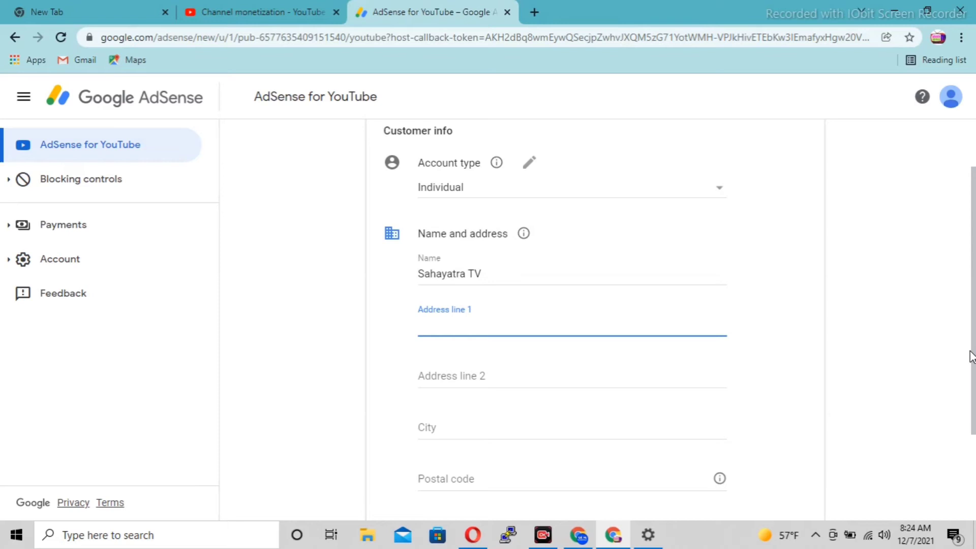
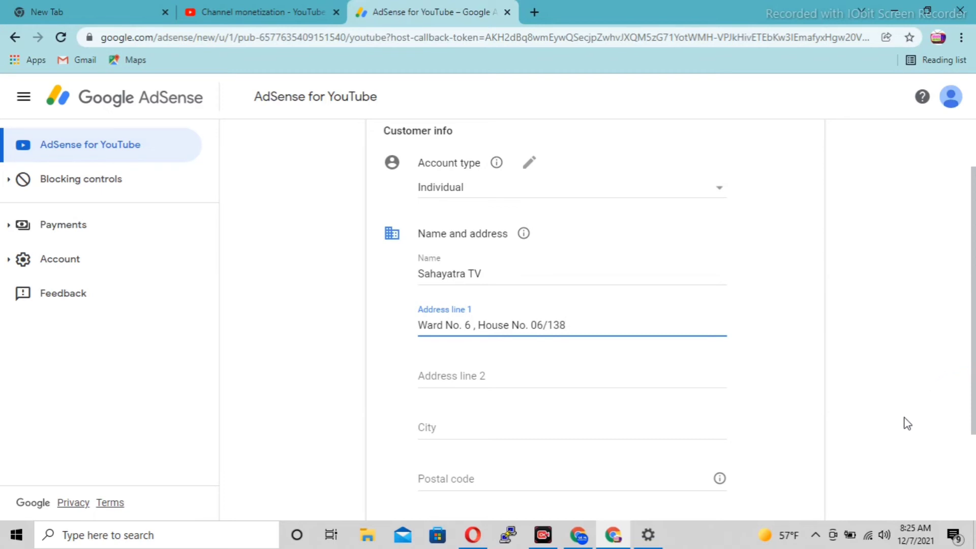
Fill in the street locality in the next address field and review the form.
click(558, 379)
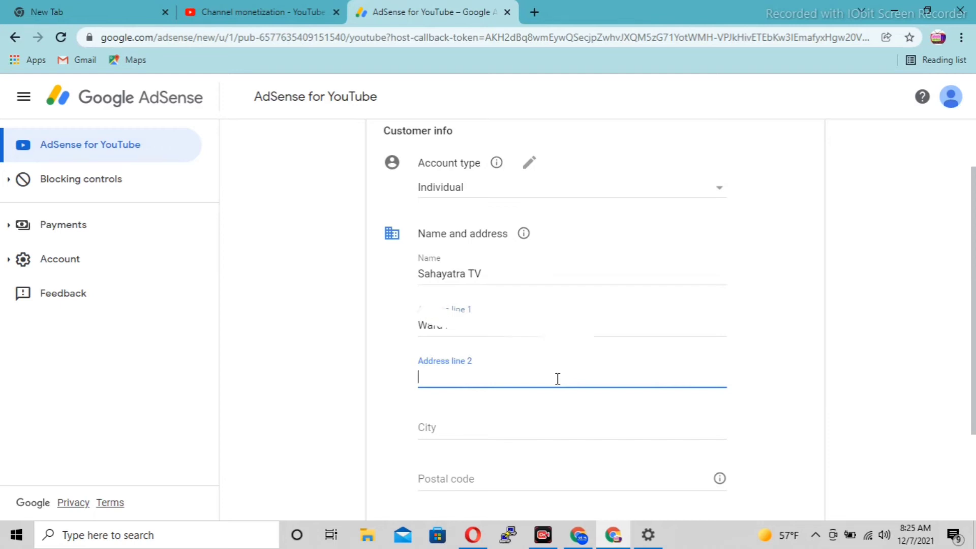
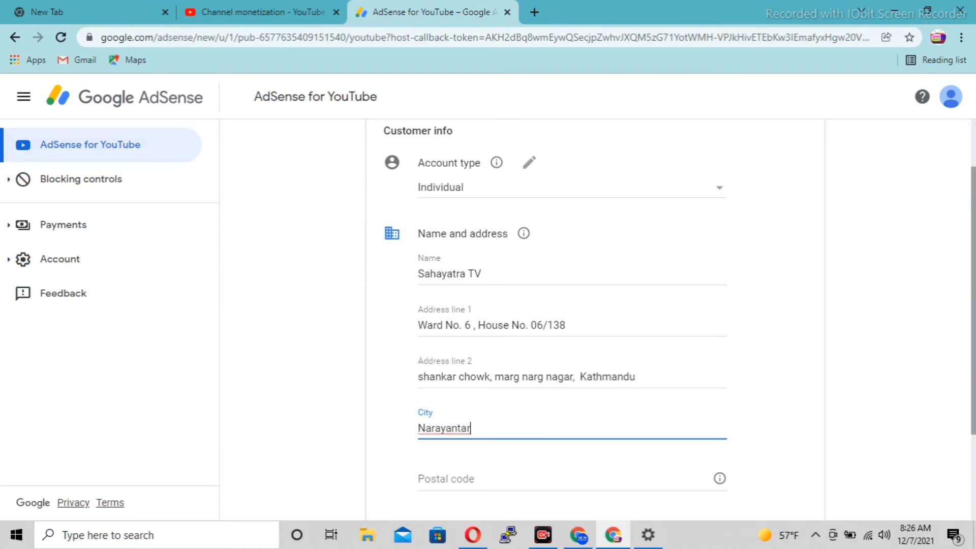
scroll(973, 305, down, 3)
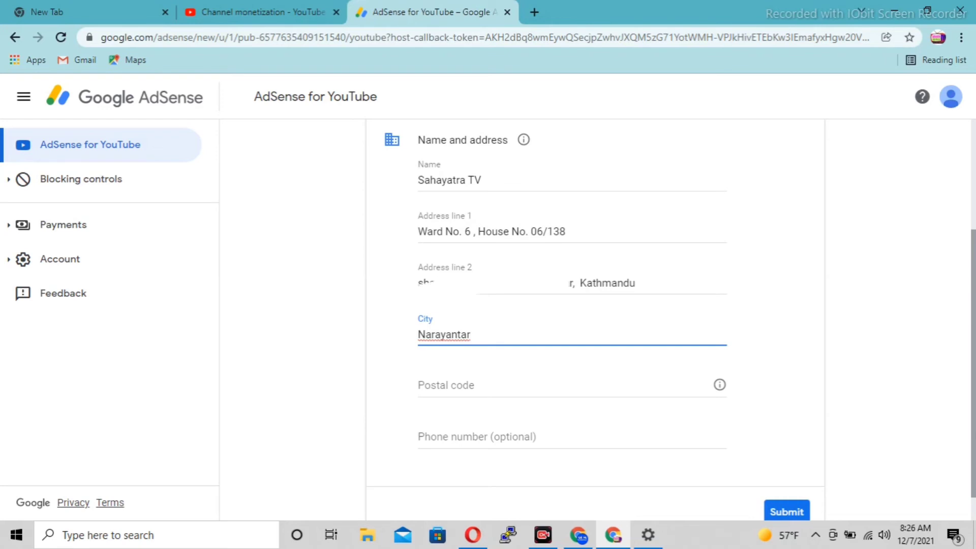
scroll(973, 305, down, 1)
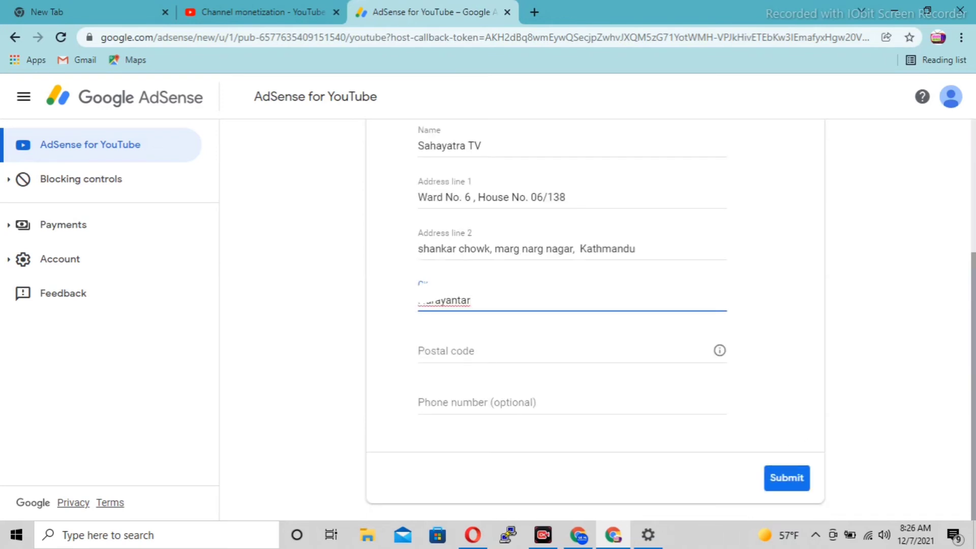
scroll(973, 325, up, 2)
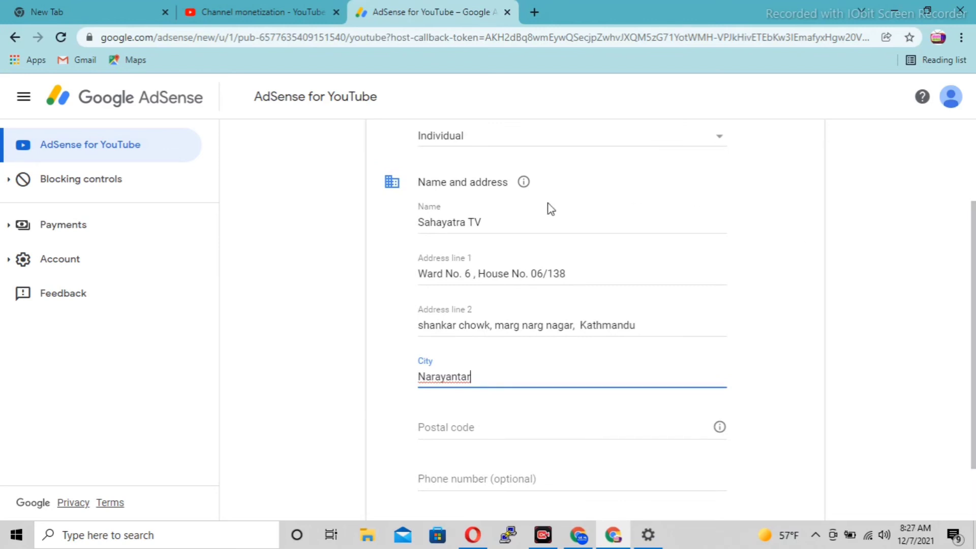
Replace the channel name with the account holder's full name and enter the phone number.
click(489, 221)
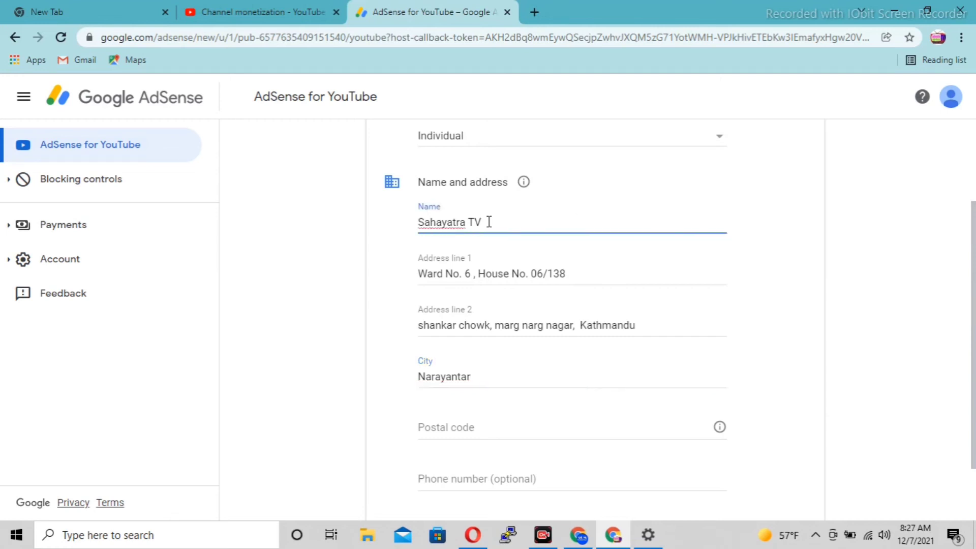
key(BackSpace)
key(BackSpace)
key(BackSpace)
key(BackSpace)
key(BackSpace)
key(BackSpace)
key(BackSpace)
key(BackSpace)
key(BackSpace)
key(BackSpace)
key(BackSpace)
key(BackSpace)
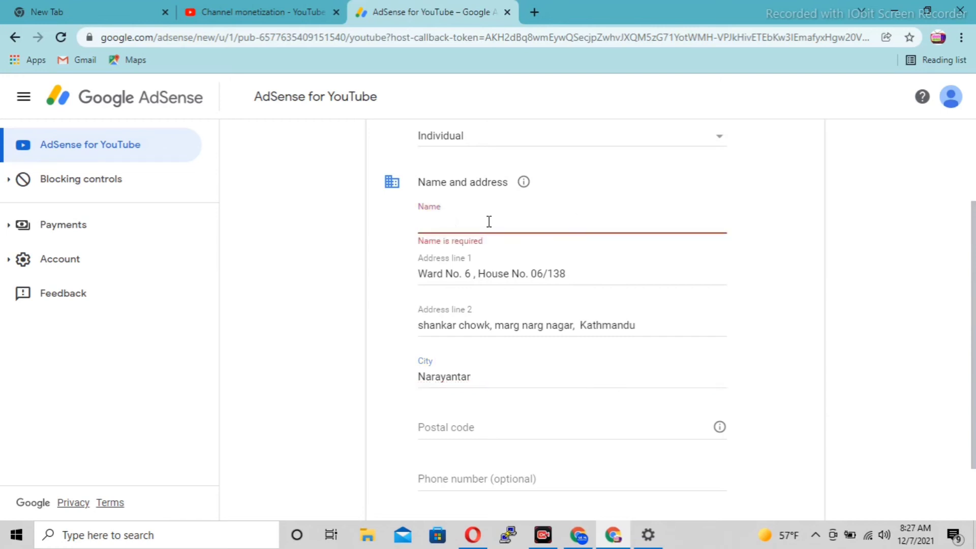
text(Dala)
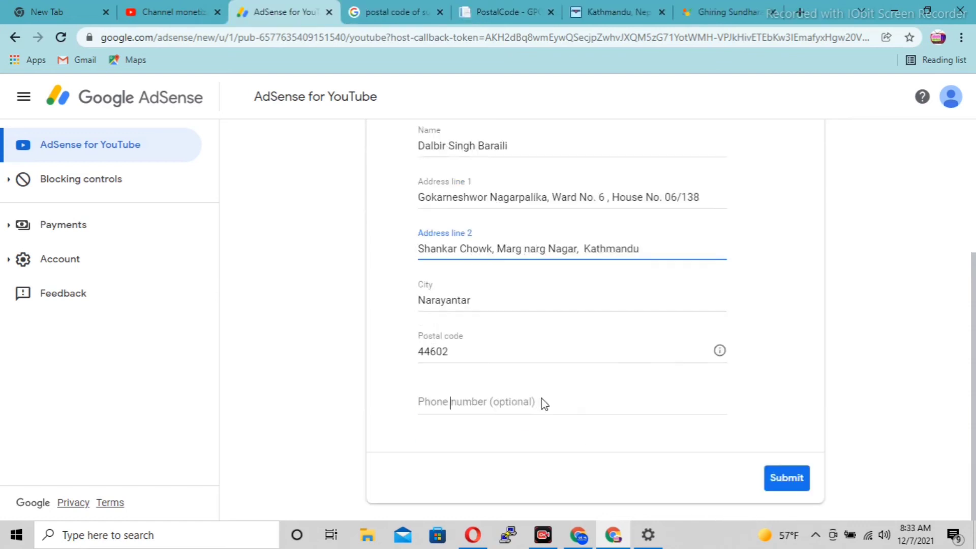
click(543, 398)
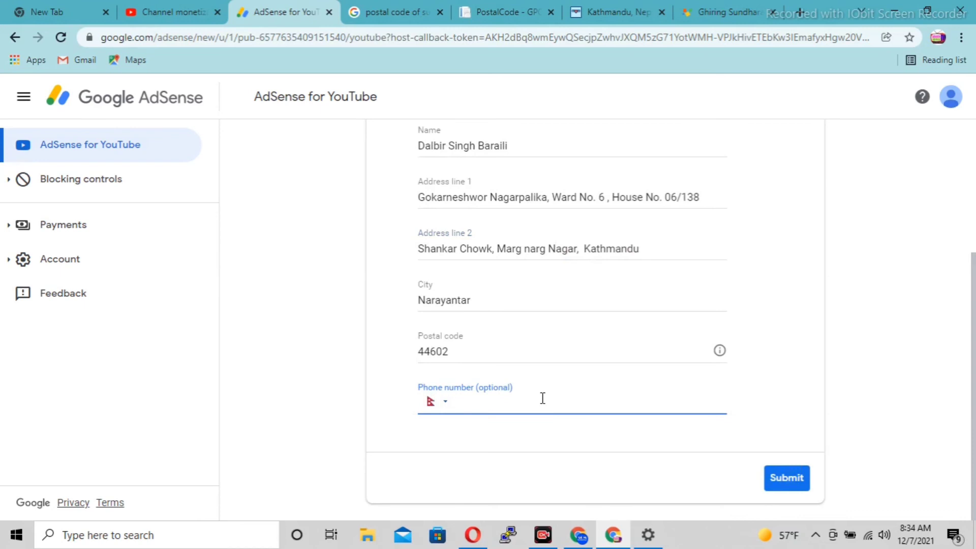
text(977 9840)
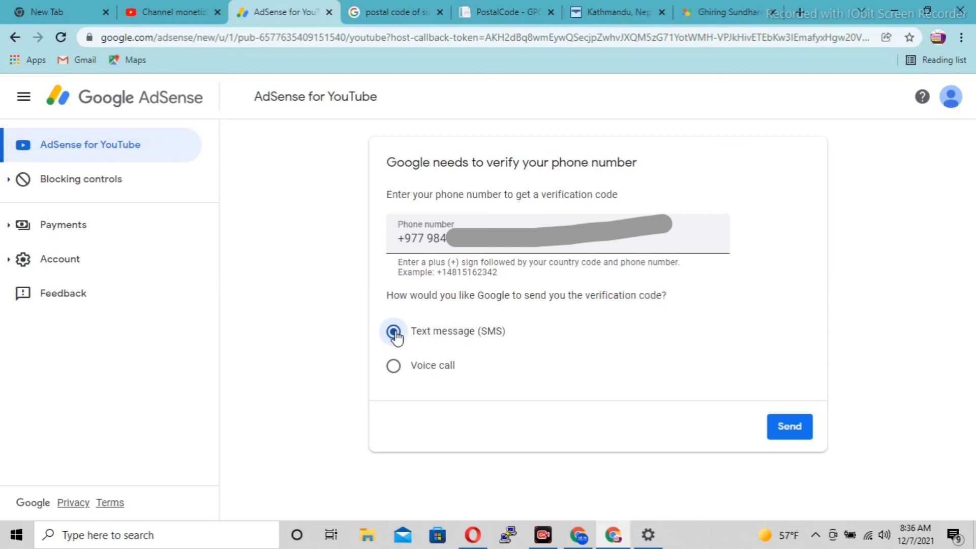
Verify the phone with the SMS code and redirect back to YouTube Studio.
click(789, 427)
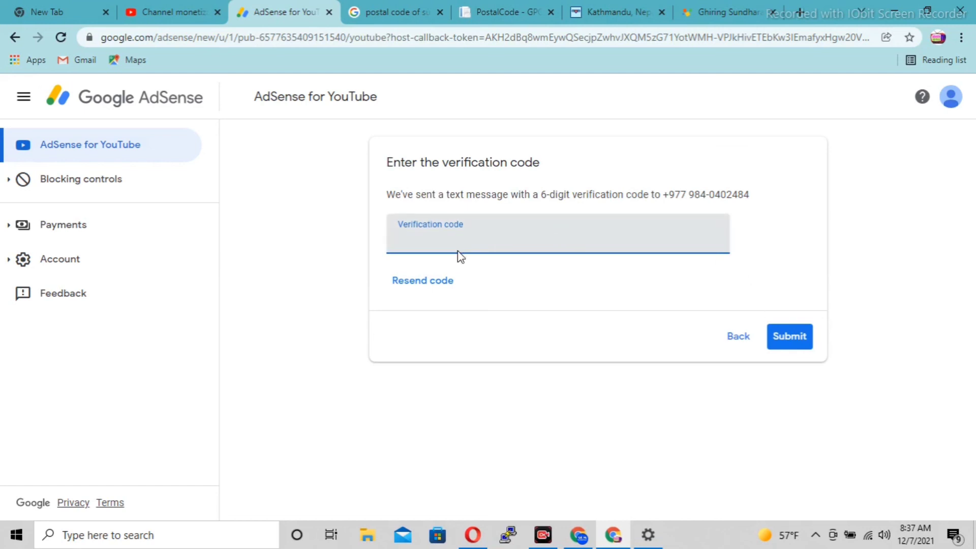
key(ctrl+v)
click(793, 337)
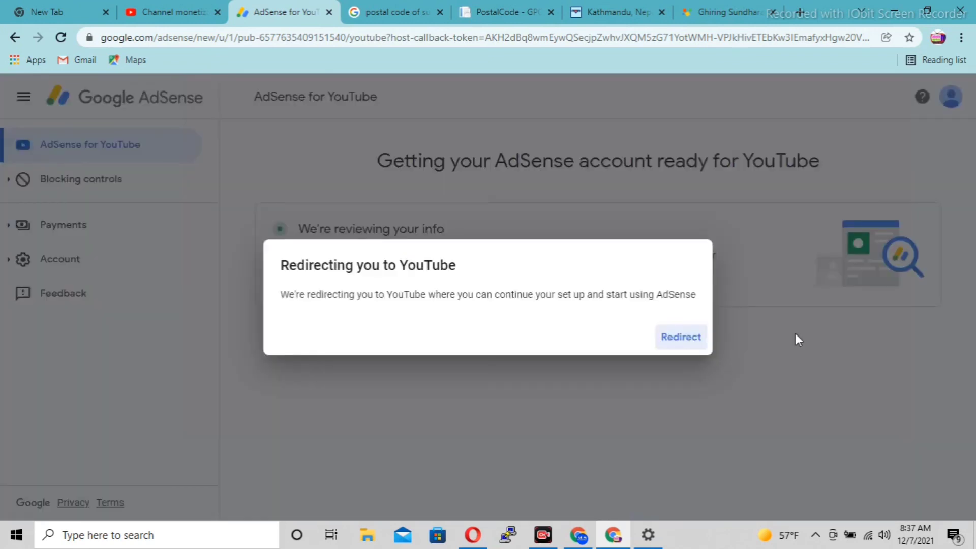
click(672, 340)
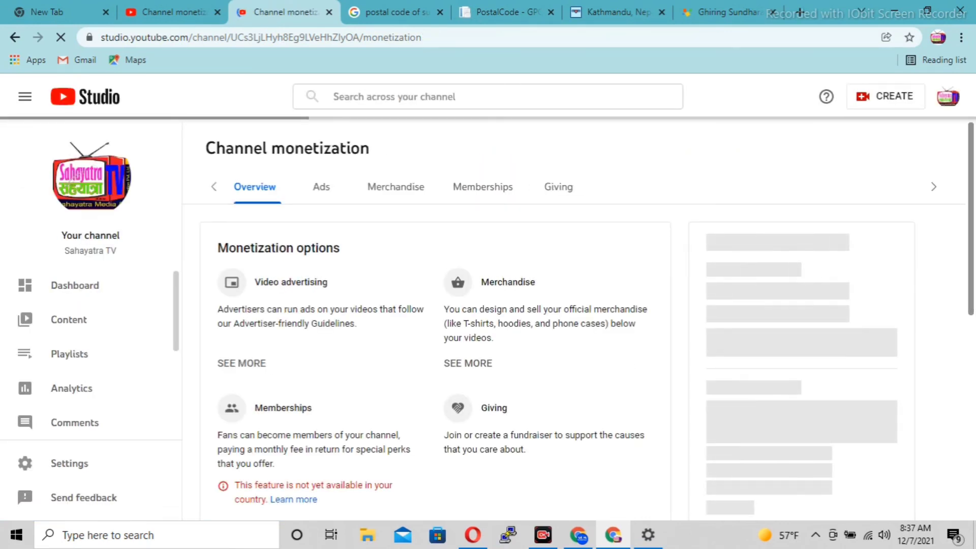
Scroll the monetization overview to Step 2 'Sign up for Google AdSense' marked In progress.
scroll(972, 311, down, 1)
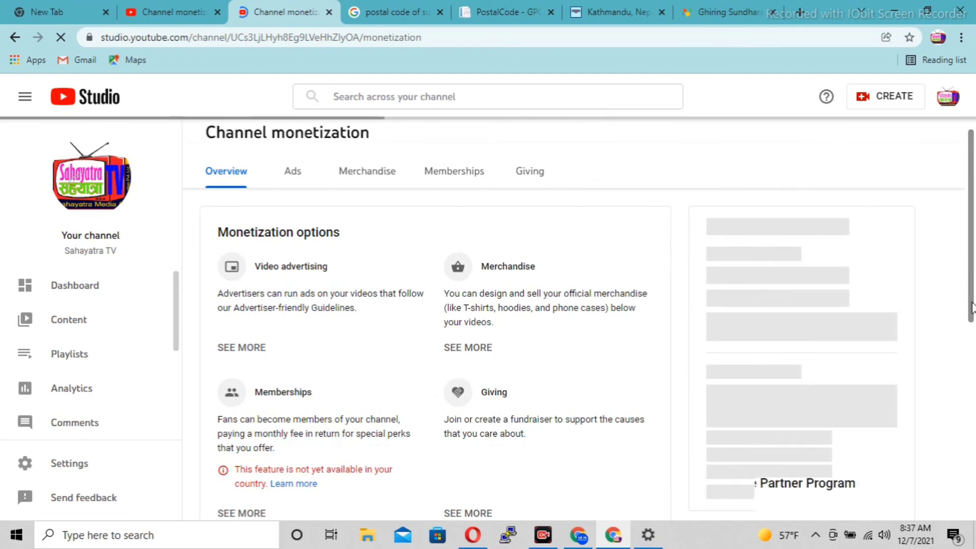
drag(972, 312, 972, 378)
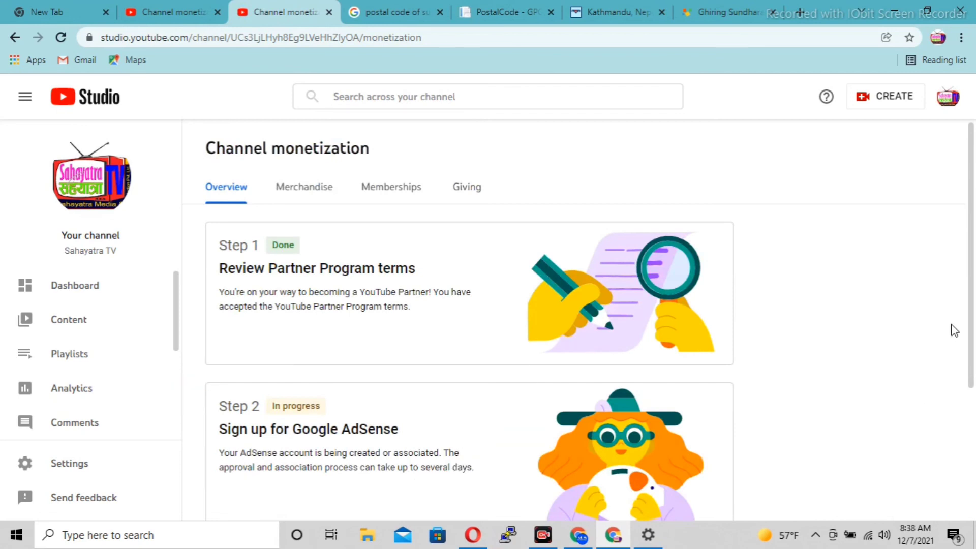
drag(974, 338, 974, 460)
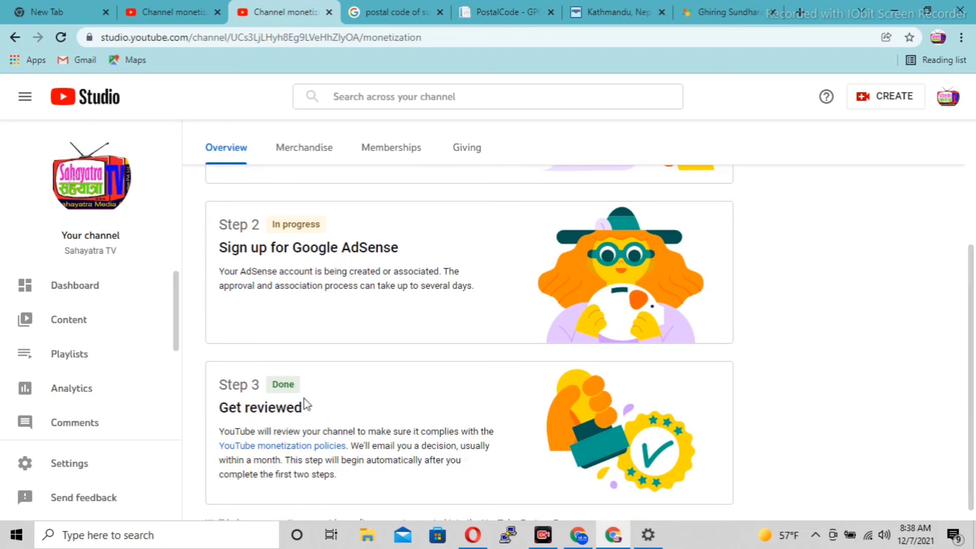
drag(220, 384, 318, 404)
click(319, 404)
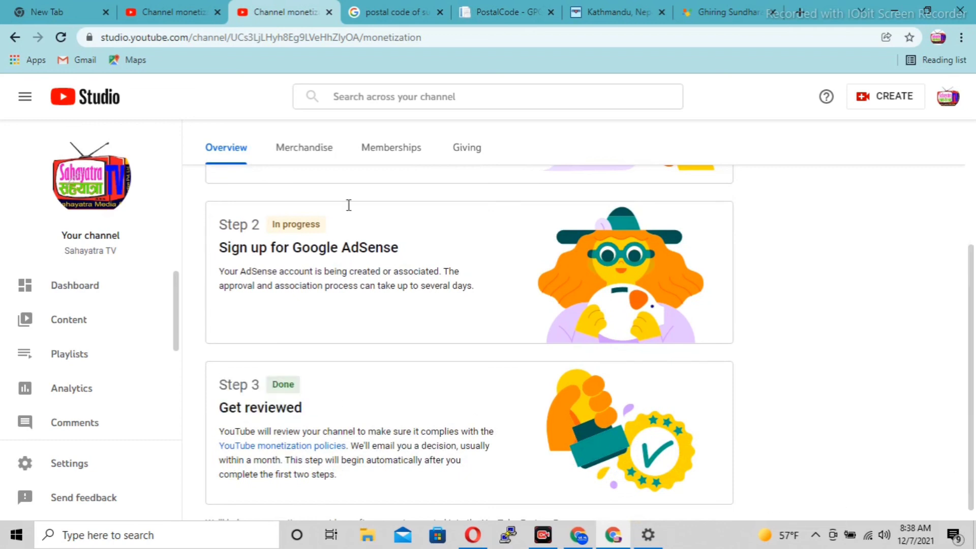